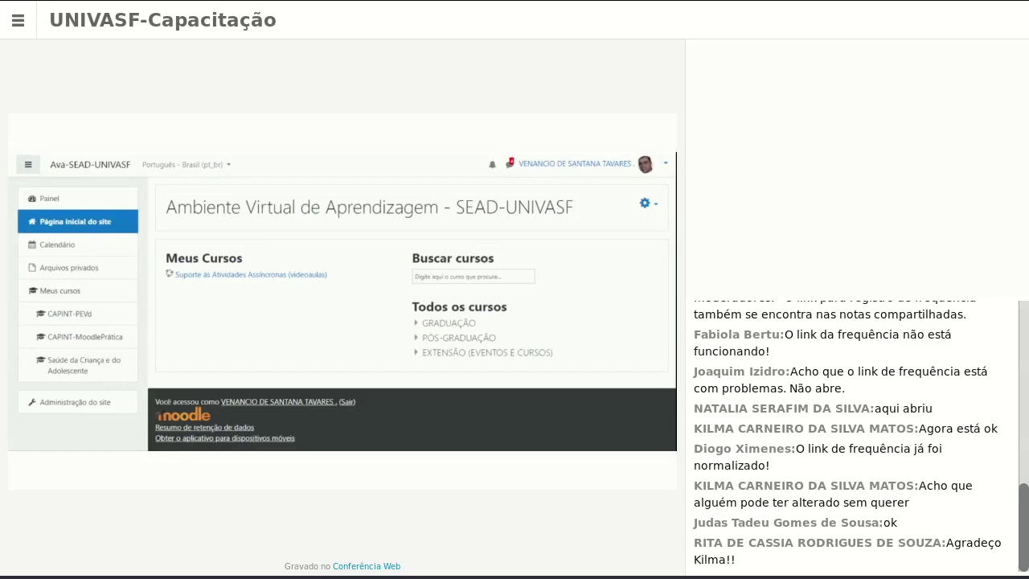
# Step: Open the CAPINT-MoodlePrática course
pyautogui.click(79, 341)
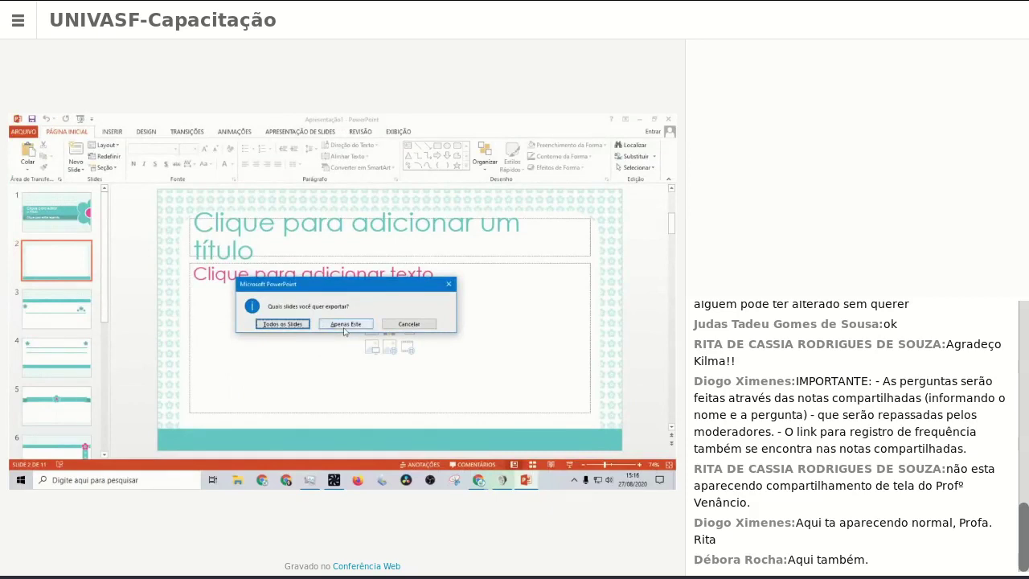
# Step: Export all slides of the presentation as separate images and open the teste folder in Downloads
pyautogui.click(293, 329)
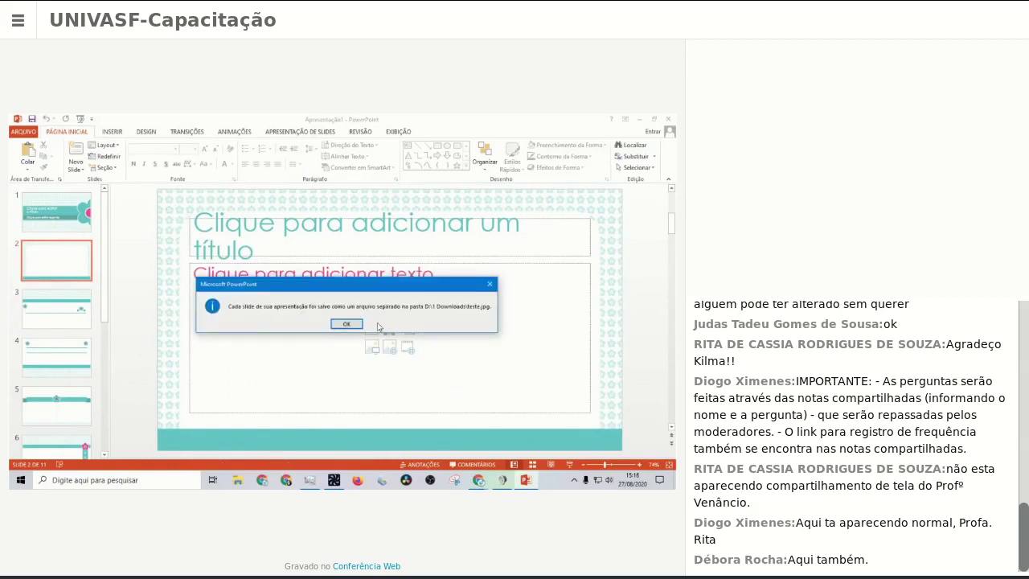
pyautogui.click(346, 324)
pyautogui.click(237, 480)
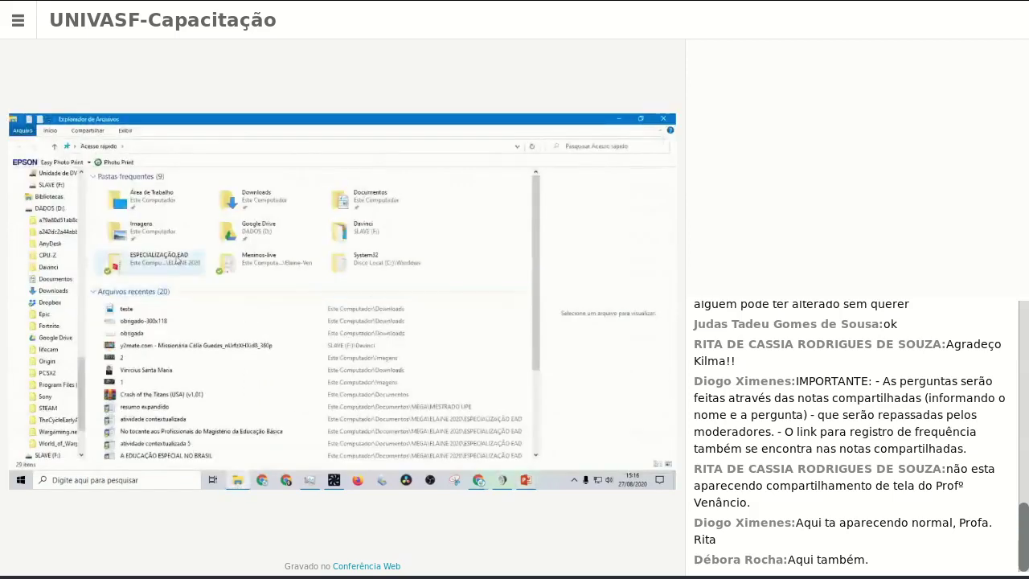
pyautogui.click(50, 291)
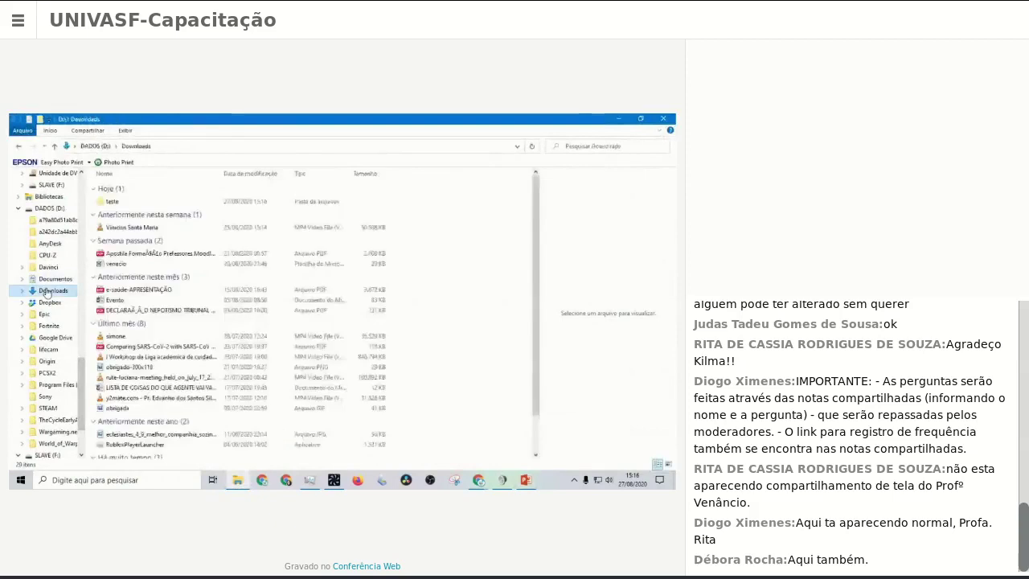
pyautogui.doubleClick(110, 201)
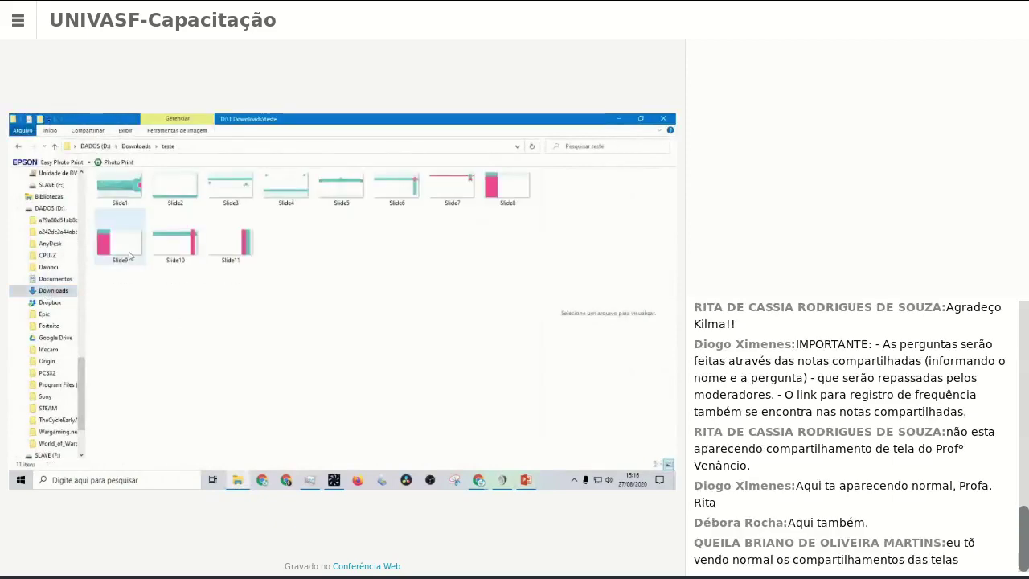
# Step: Switch to the Moodle interactive content editor in the browser and add a new slide after the thank-you slide
pyautogui.press('alt')
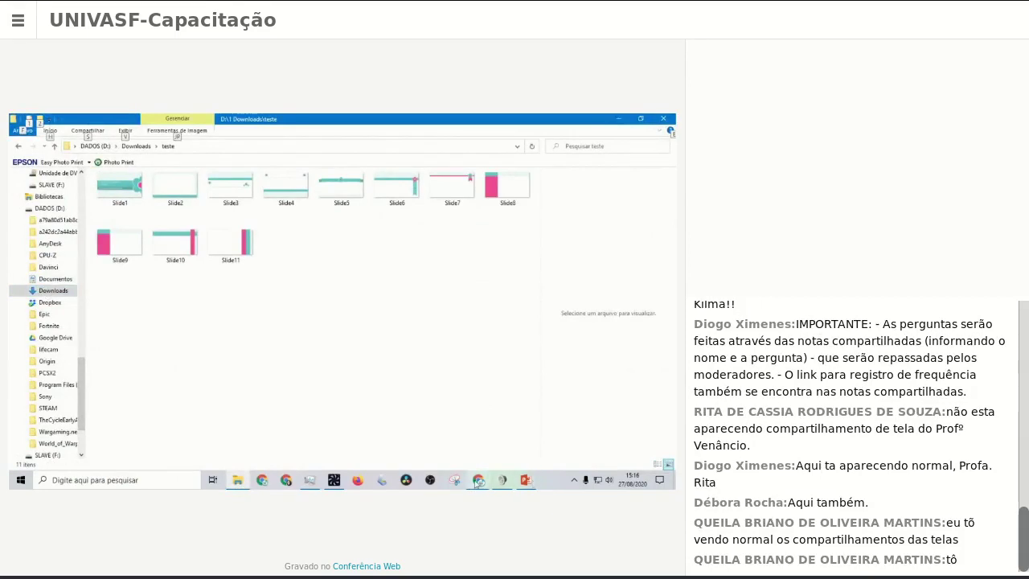
pyautogui.moveTo(478, 480)
pyautogui.click(494, 422)
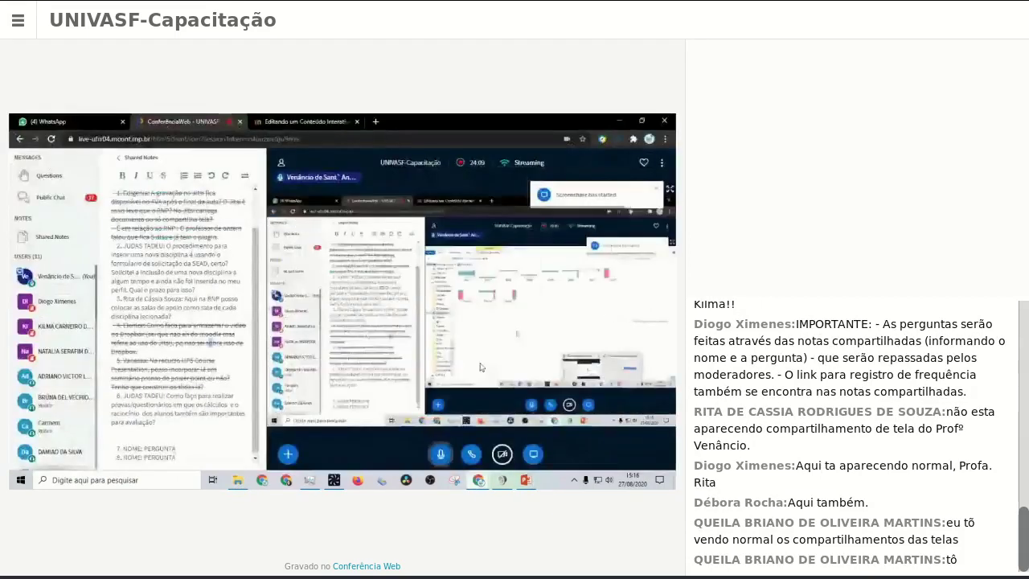
pyautogui.click(306, 121)
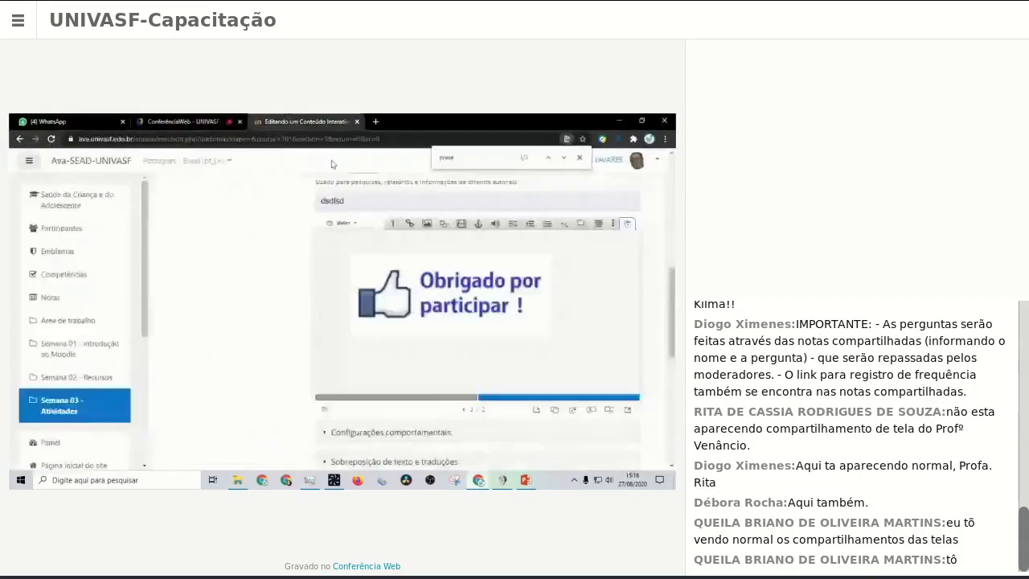
pyautogui.click(534, 412)
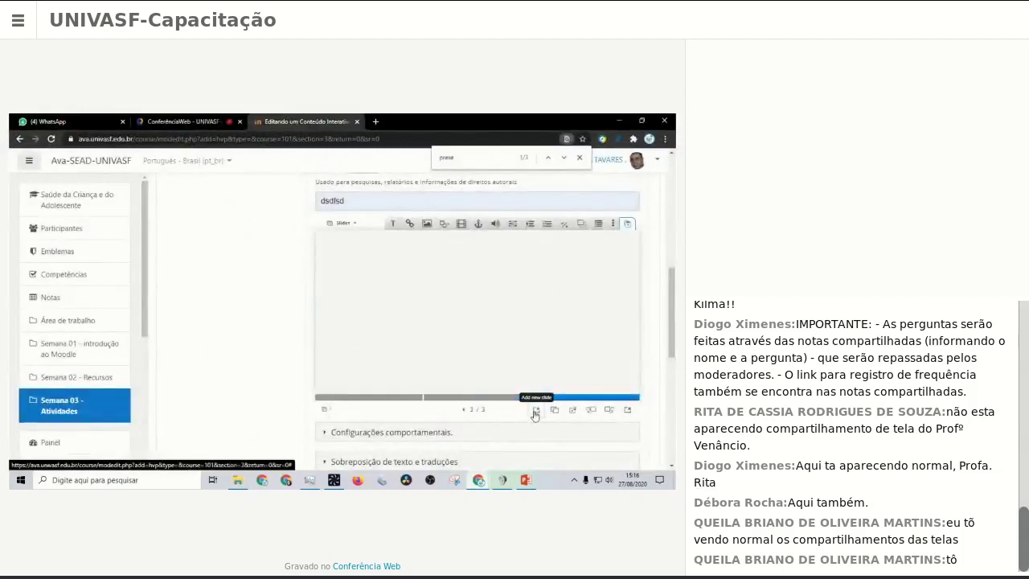
# Step: Insert the Slide1 image from the teste folder into the new slide, leaving the alternative text empty
pyautogui.click(427, 225)
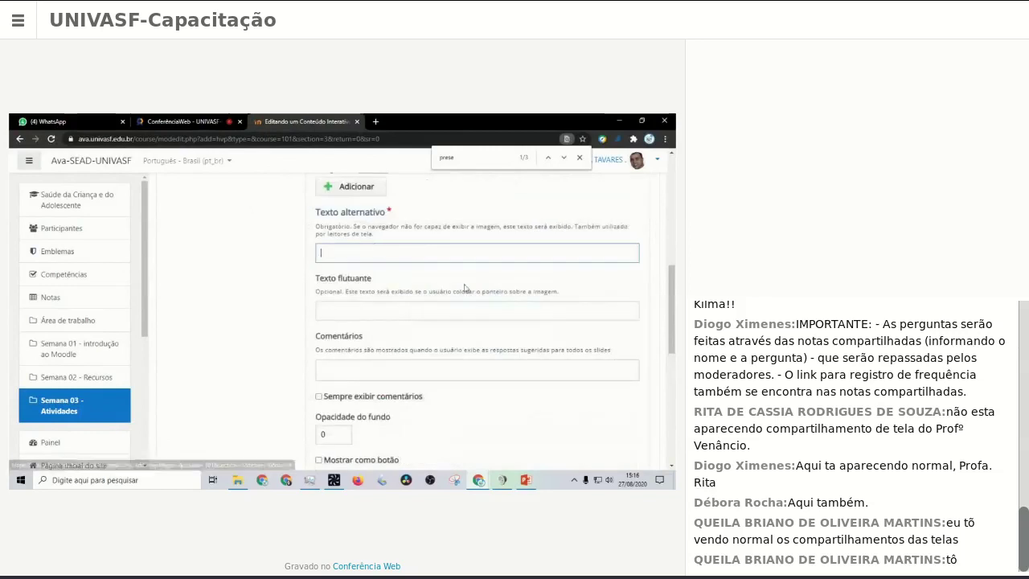
pyautogui.click(350, 185)
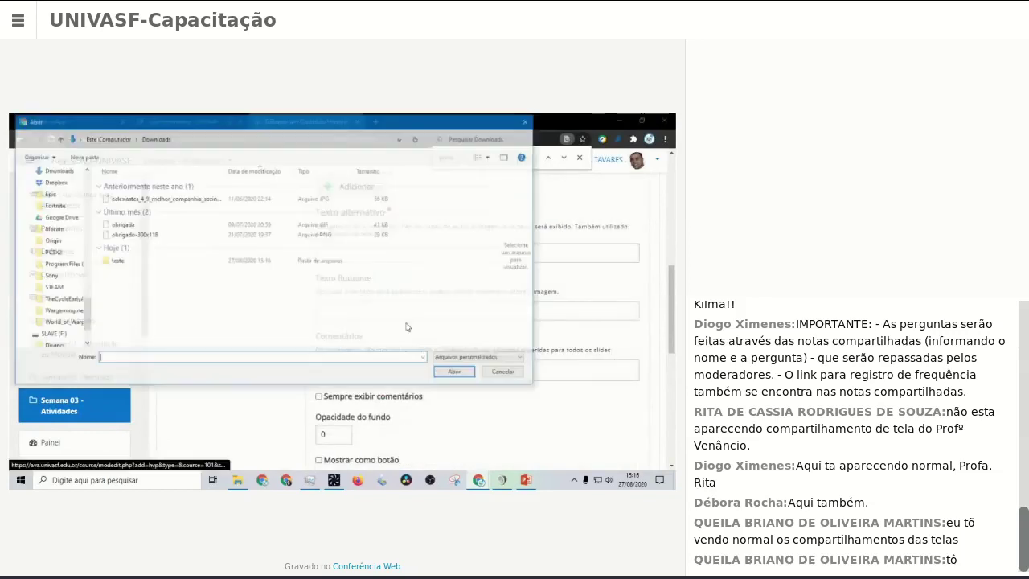
pyautogui.doubleClick(115, 260)
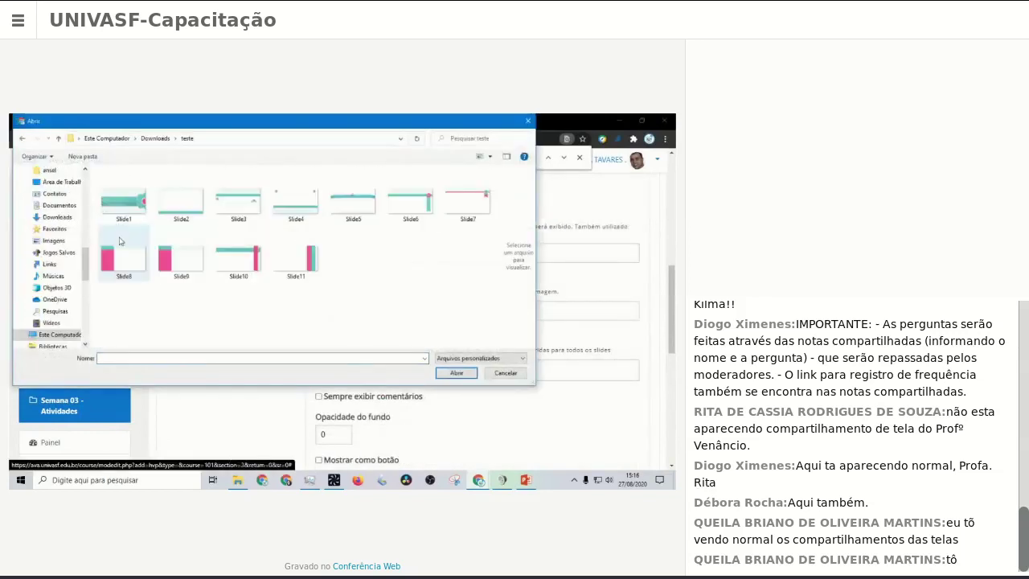
pyautogui.click(124, 208)
pyautogui.click(456, 373)
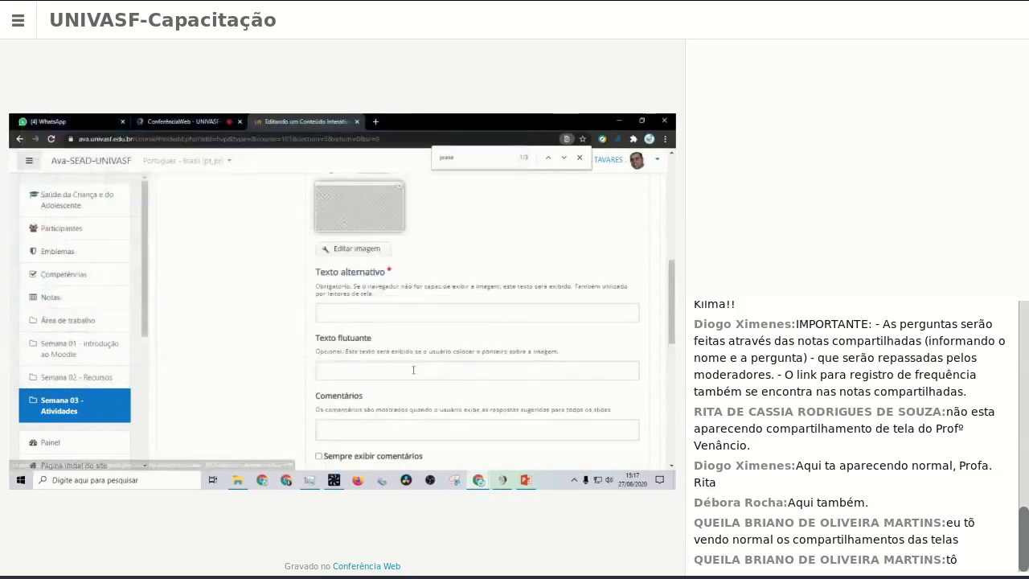
pyautogui.scroll(-4, 416, 362)
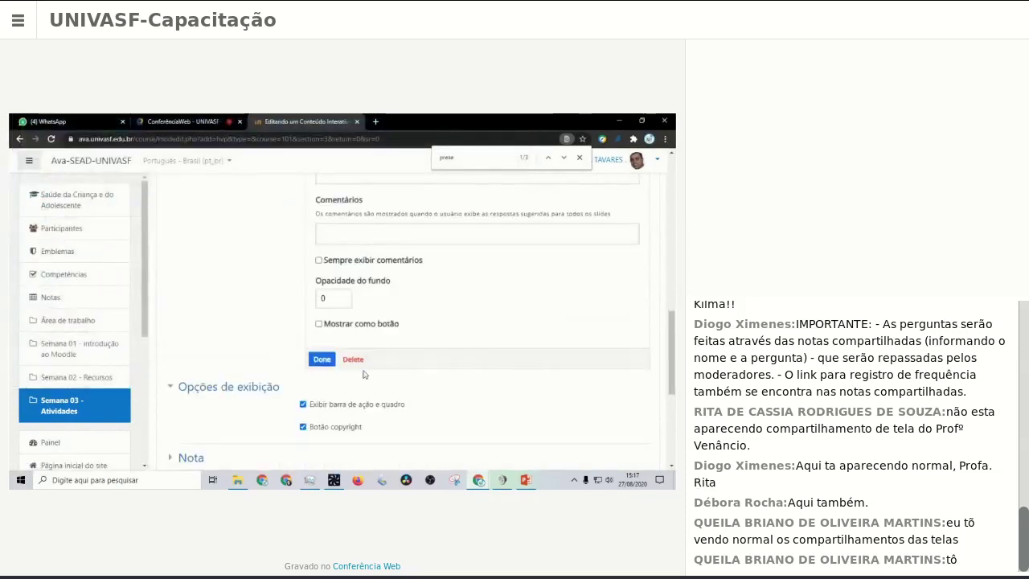
pyautogui.click(324, 362)
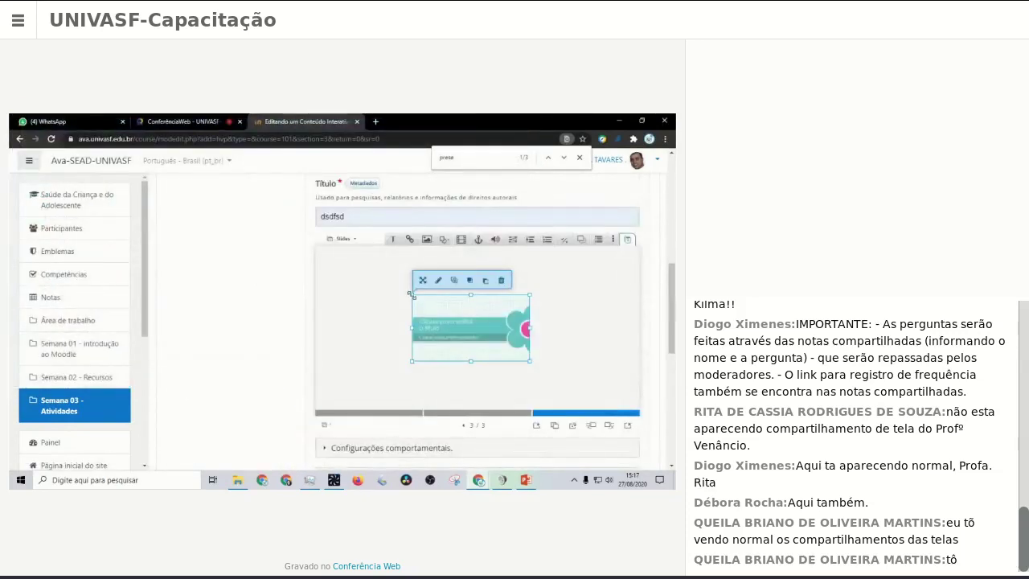
# Step: Enlarge the inserted image until it covers nearly the whole slide, and view the activity's display options
pyautogui.moveTo(337, 277); pyautogui.dragTo(328, 272)
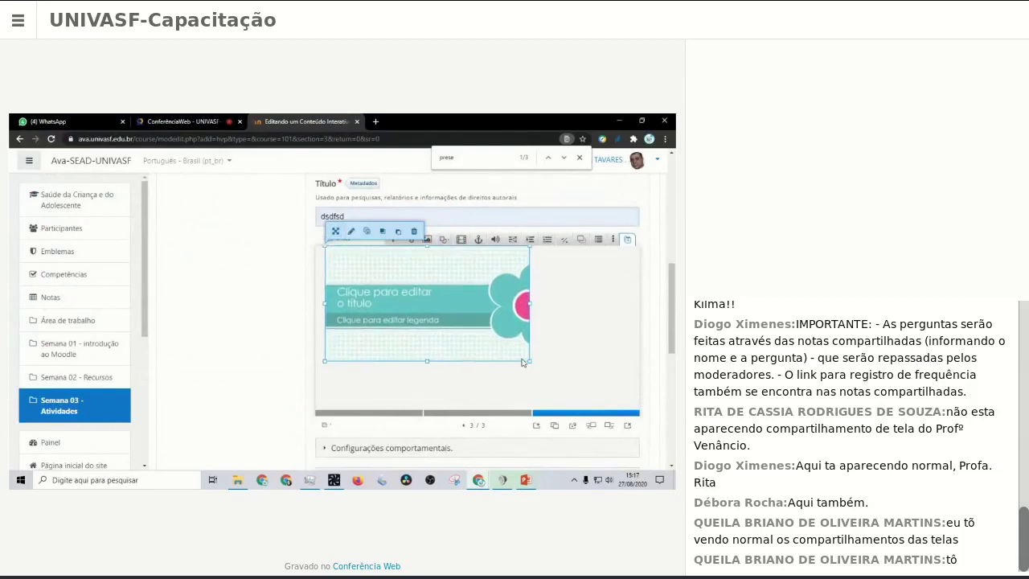
pyautogui.moveTo(530, 363); pyautogui.dragTo(610, 406)
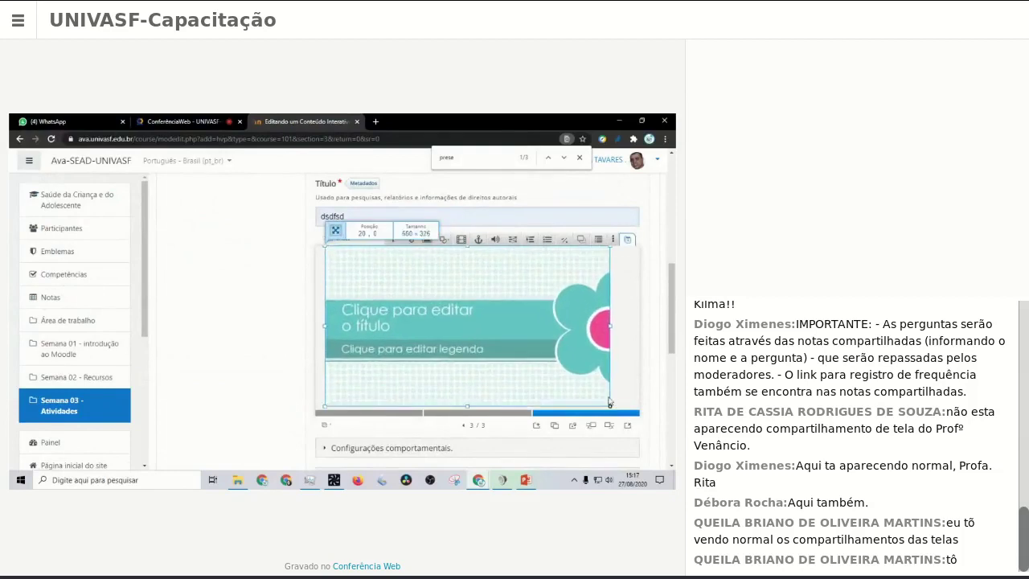
pyautogui.moveTo(610, 327); pyautogui.dragTo(634, 326)
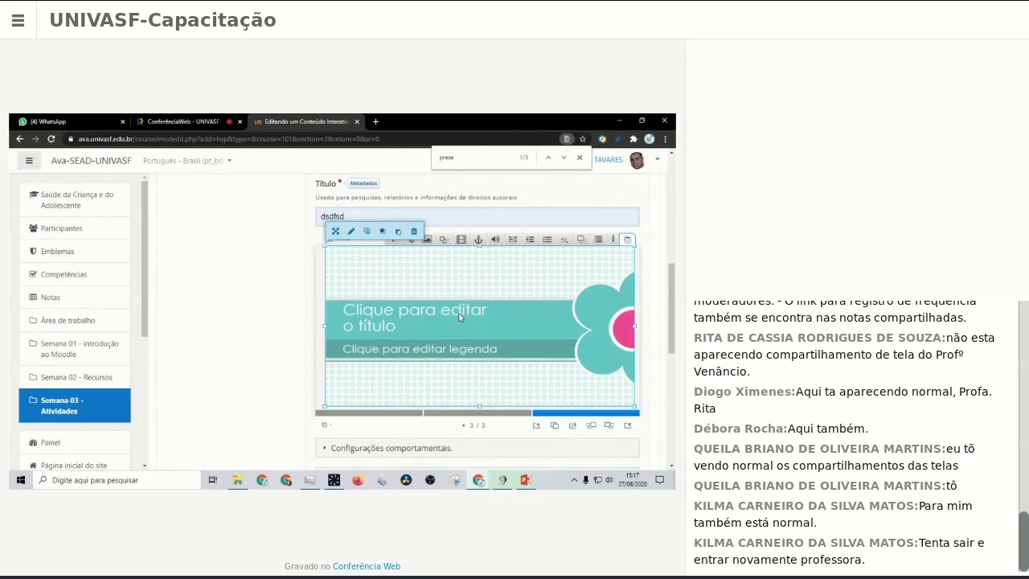
pyautogui.scroll(-1, 311, 368)
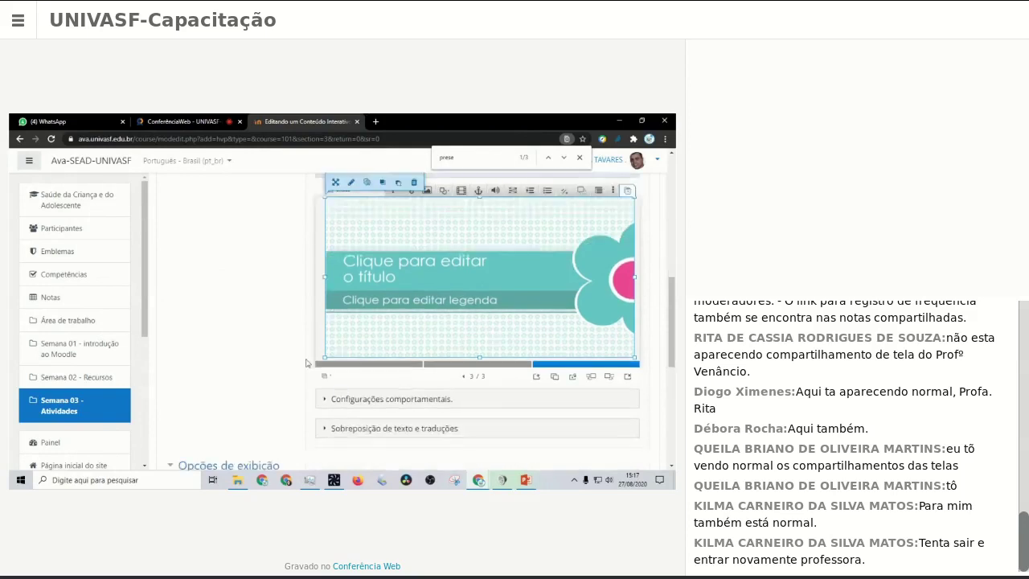
pyautogui.scroll(-5, 212, 332)
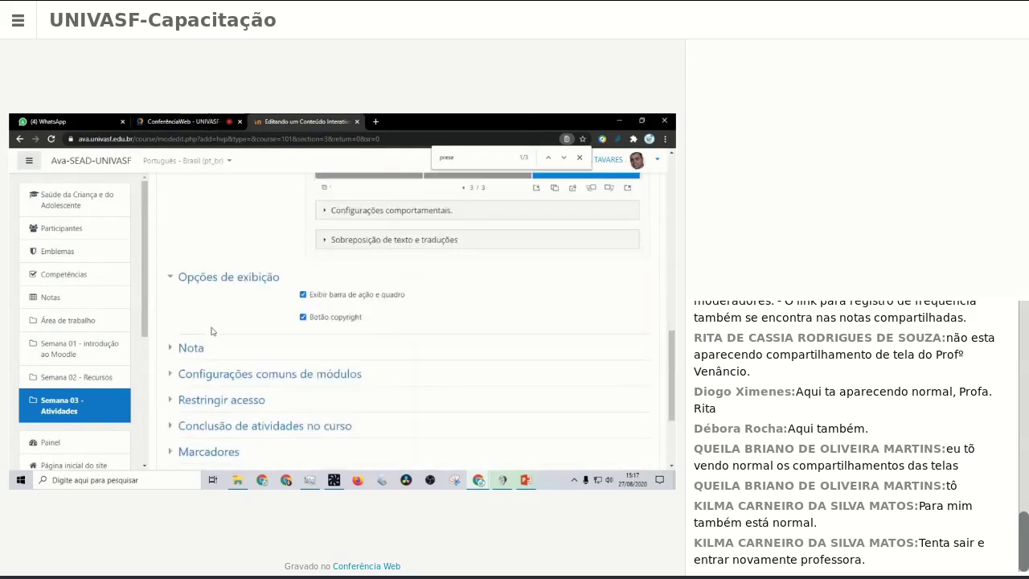
# Step: Open the choices for adding another enrolment method to the Moodle na prática course
pyautogui.click(440, 359)
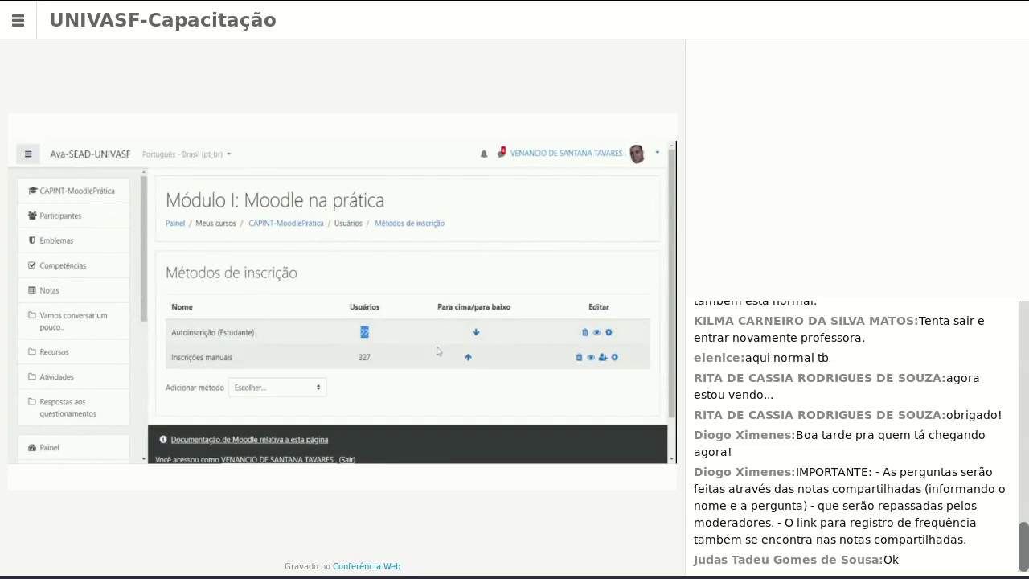
pyautogui.click(310, 384)
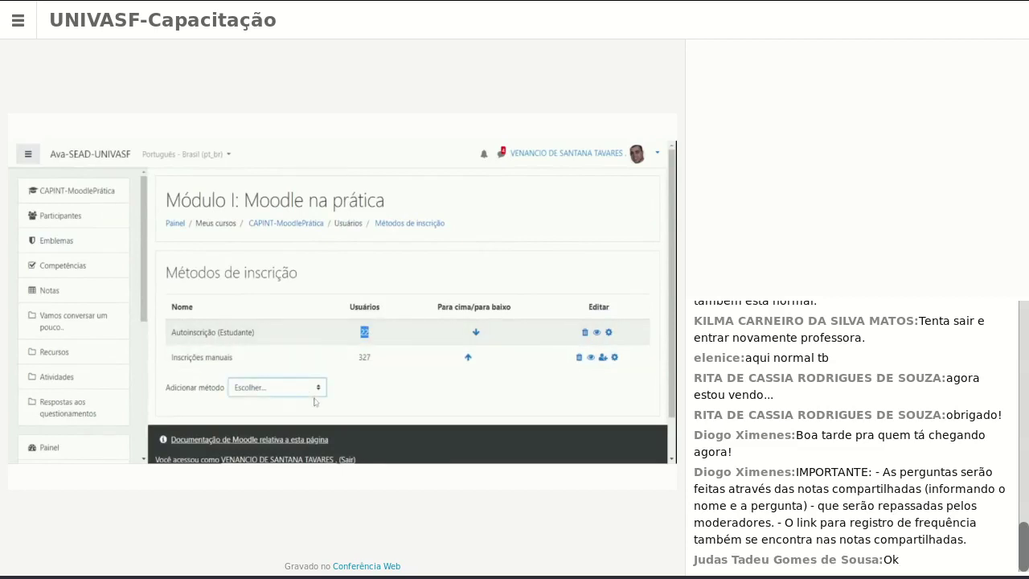
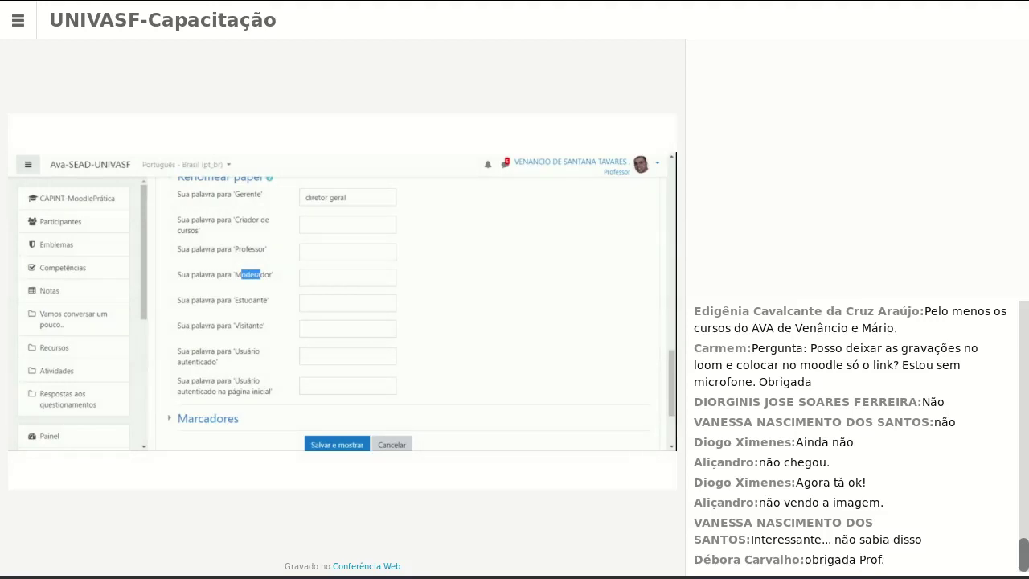
pyautogui.moveTo(217, 249); pyautogui.dragTo(255, 305)
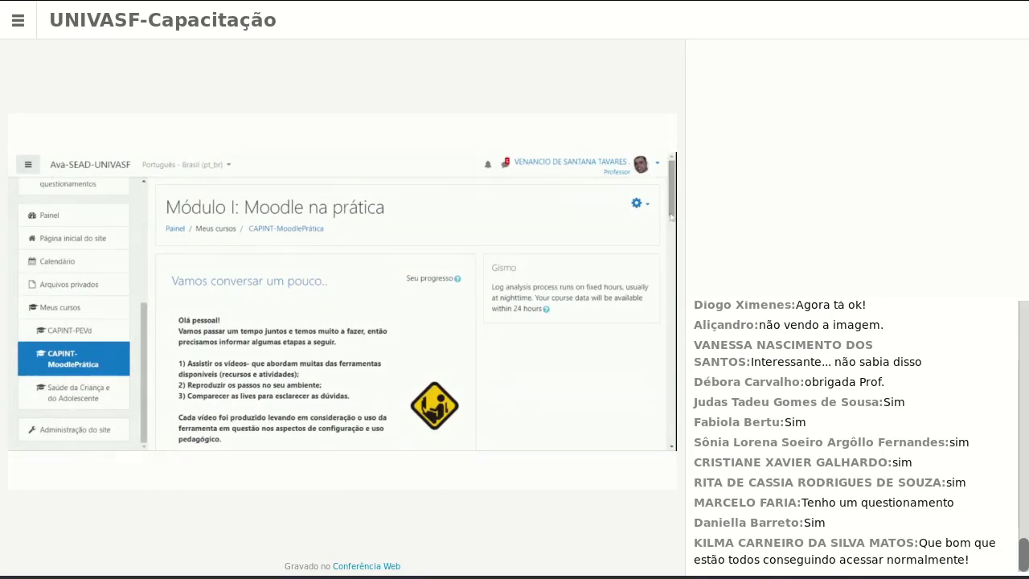
# Step: Turn on editing in the Moodle na prática course and look through the blocks available to add
pyautogui.click(553, 235)
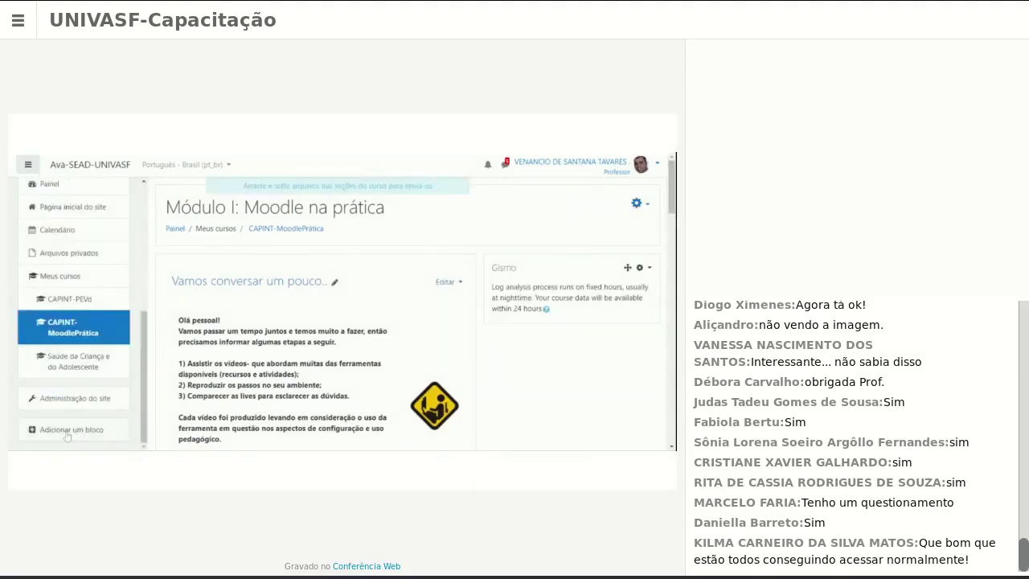
pyautogui.click(71, 431)
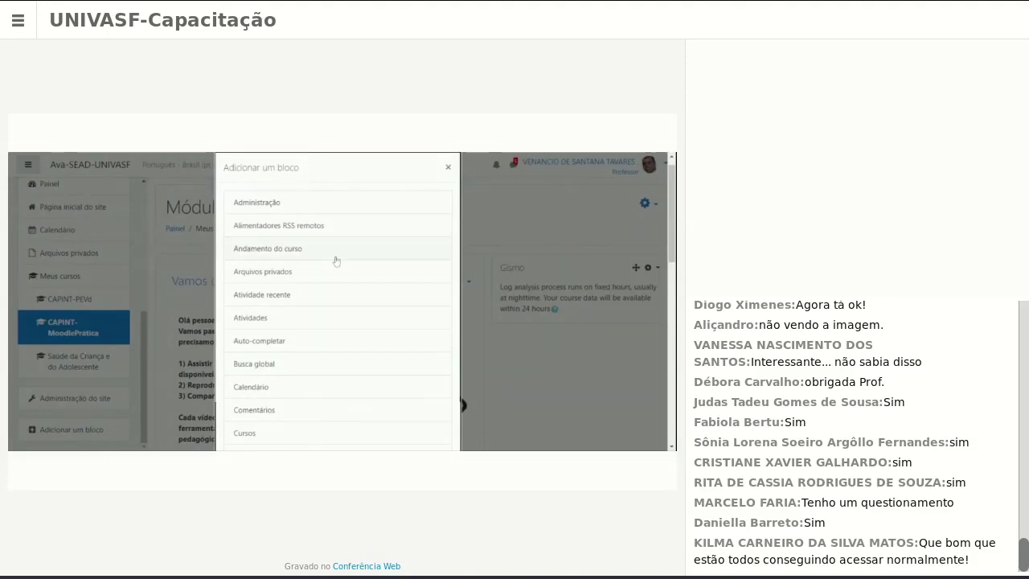
pyautogui.scroll(-3, 336, 261)
pyautogui.scroll(-5, 336, 260)
pyautogui.scroll(-3, 336, 259)
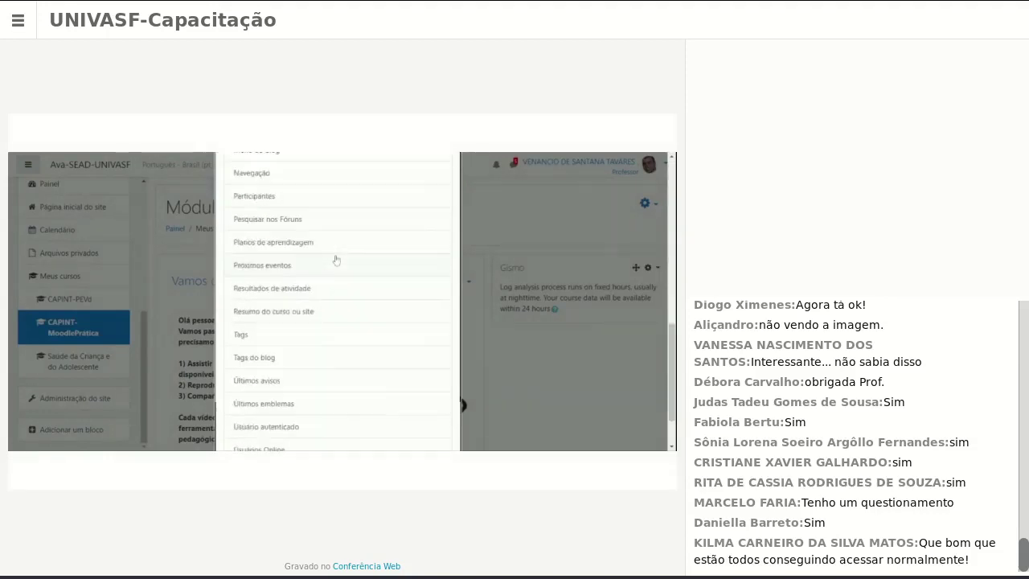
pyautogui.scroll(4, 336, 260)
pyautogui.scroll(3, 336, 259)
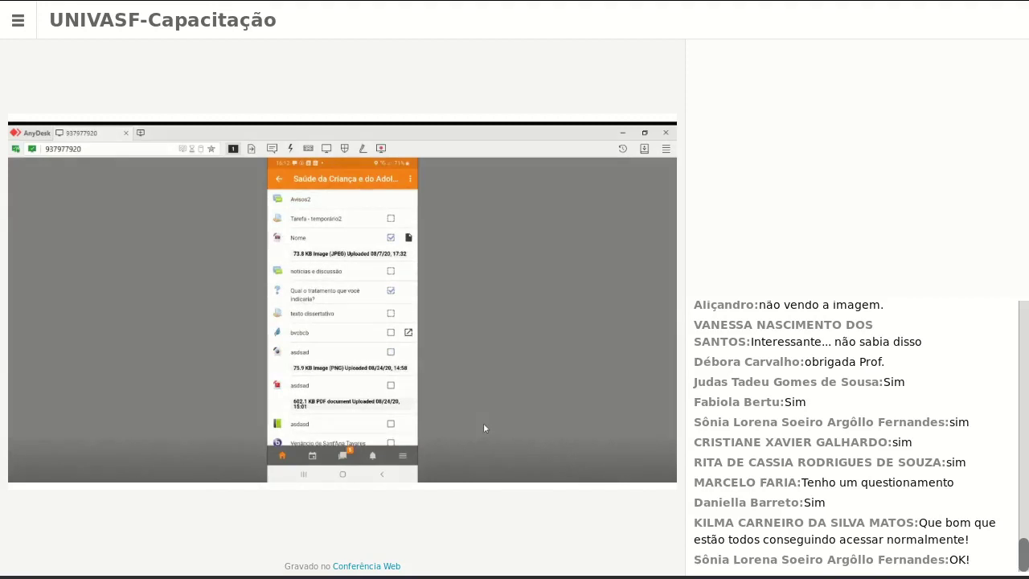
# Step: In the Moodle mobile app on the AnyDesk-connected phone, check how the bvcbcb activity opens, and return to the course's activity list
pyautogui.click(306, 337)
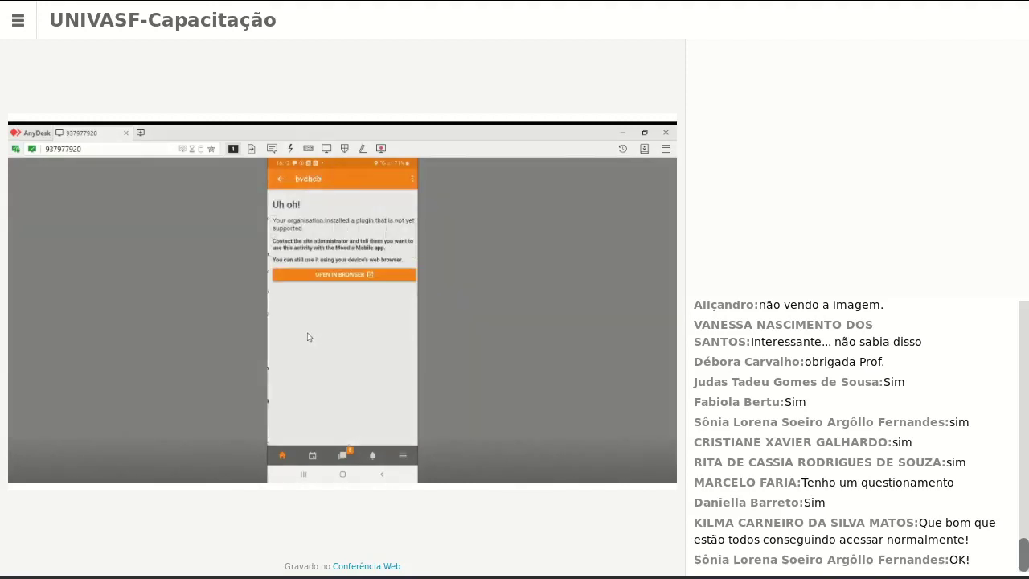
pyautogui.click(279, 179)
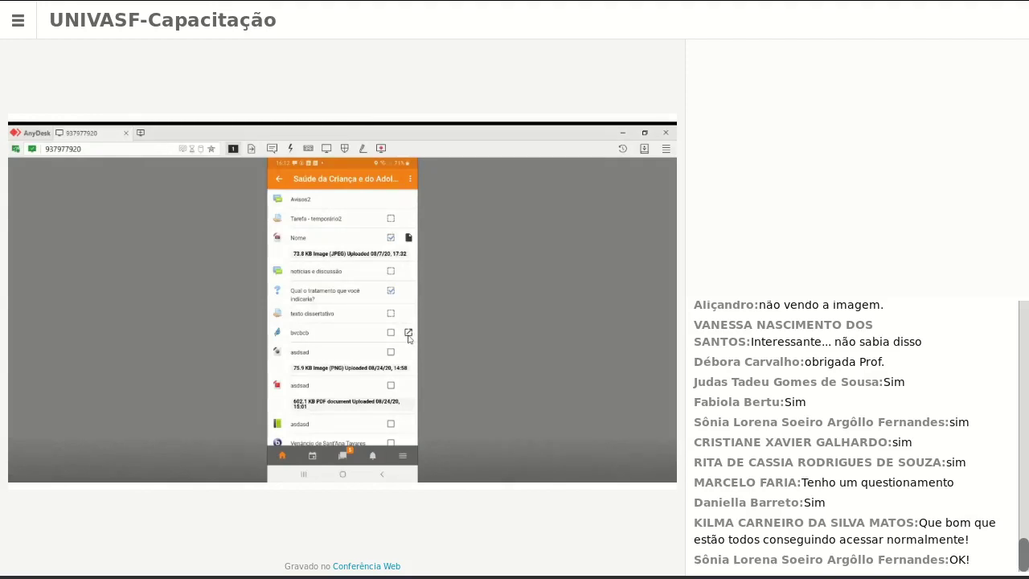
pyautogui.click(409, 338)
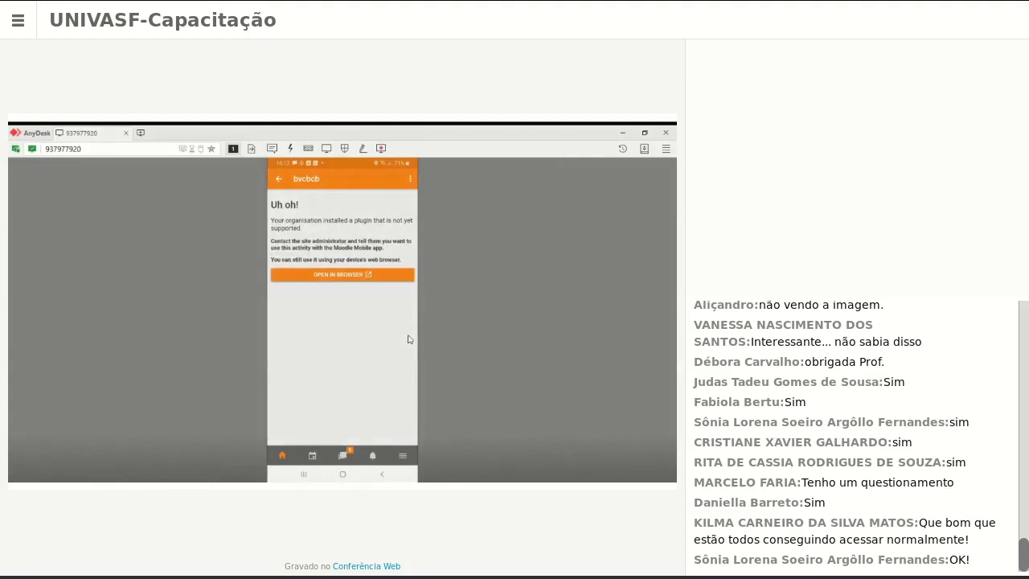
pyautogui.rightClick(408, 339)
pyautogui.scroll(-5, 408, 340)
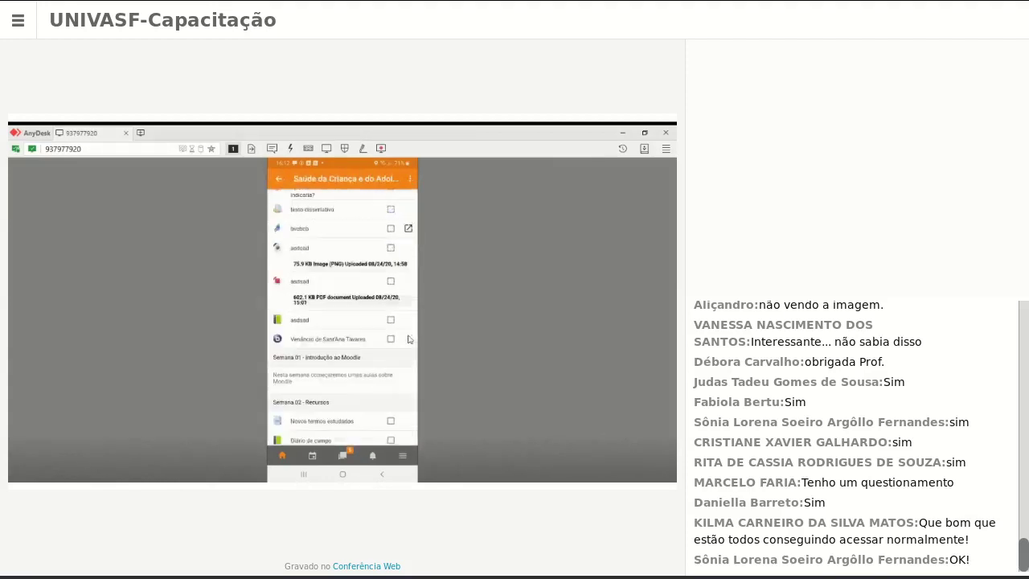